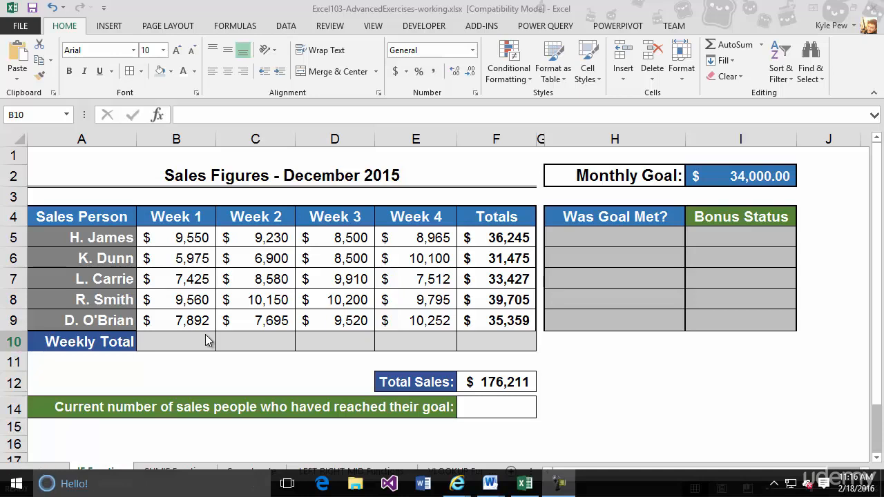
# - Enter =SUM(B5:B9) in cell B10 as the weekly total for Week 1
pyautogui.click(184, 335)
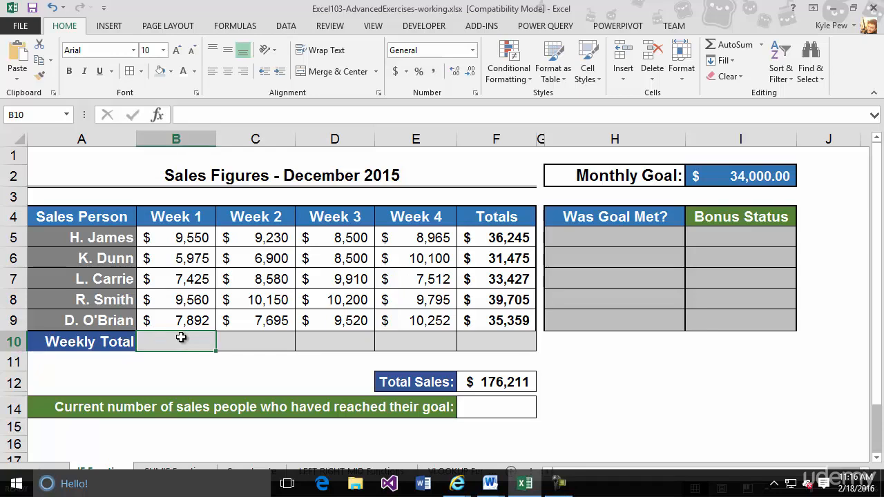
pyautogui.write('=sum')
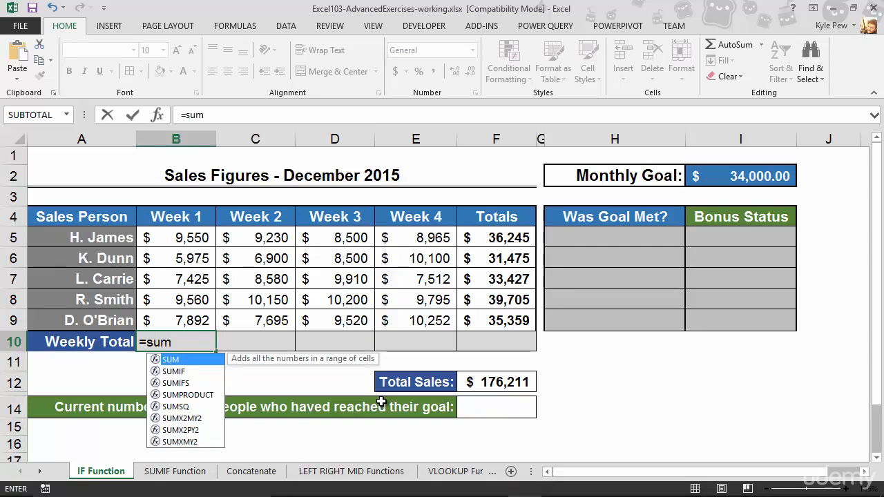
pyautogui.press('Tab')
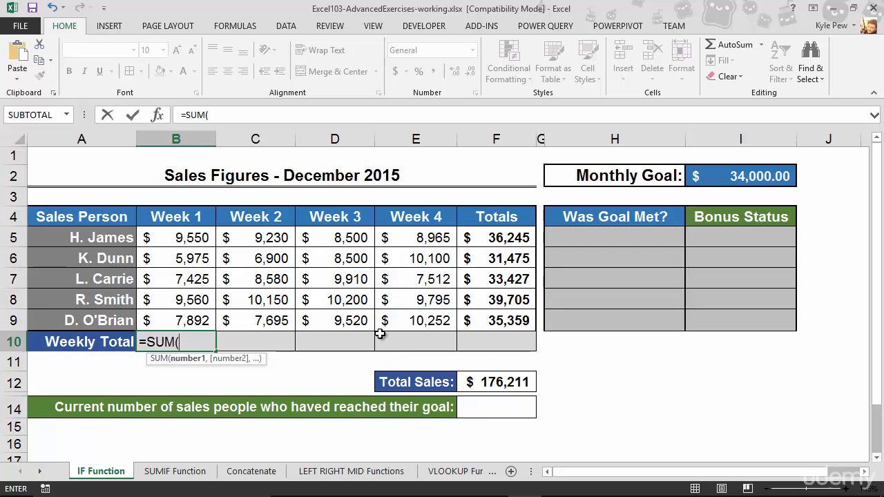
pyautogui.click(181, 237)
pyautogui.moveTo(181, 238); pyautogui.dragTo(190, 321)
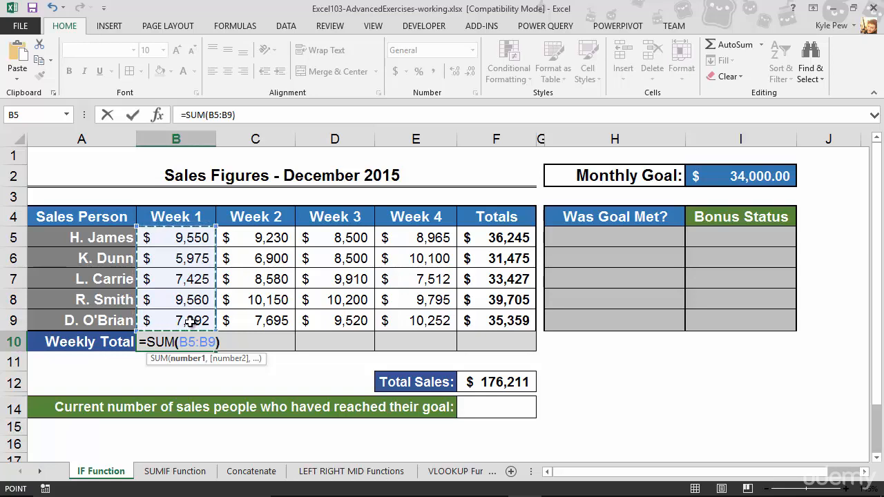
pyautogui.write(')')
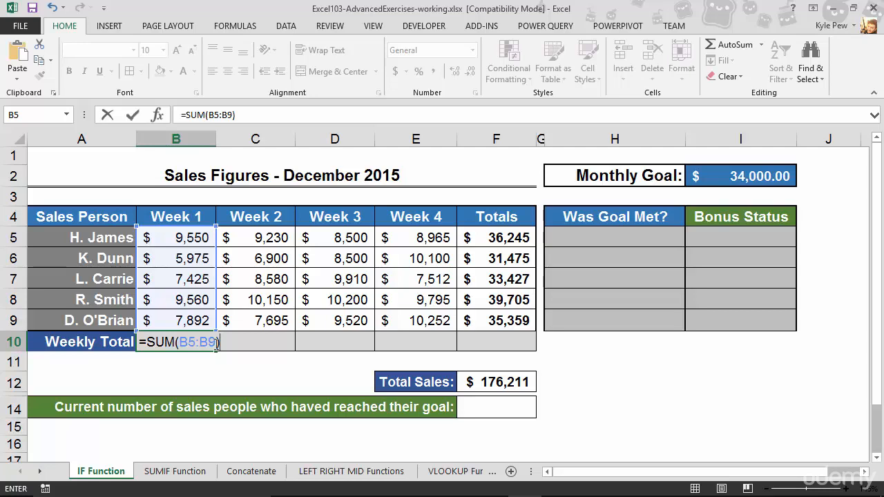
pyautogui.press('Return')
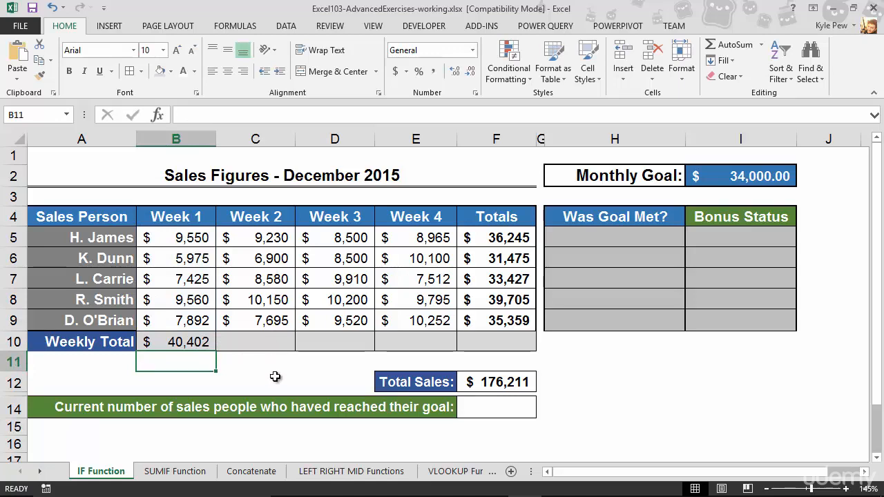
# - Name the Week 2 sales range C5:C9 as Week_2
pyautogui.moveTo(255, 238); pyautogui.dragTo(256, 328)
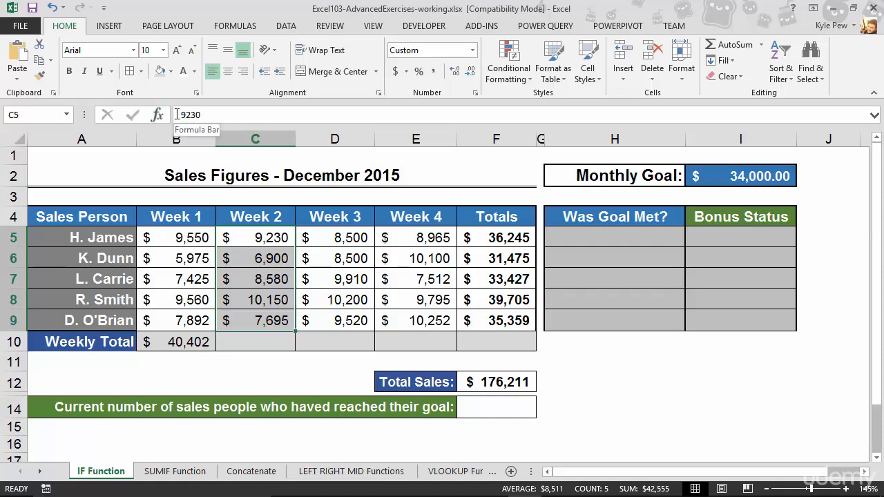
pyautogui.click(42, 115)
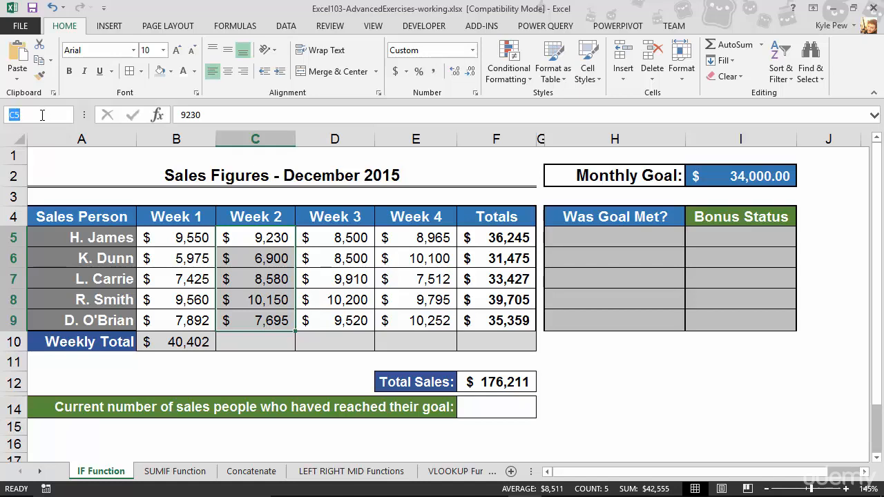
pyautogui.write('Week_2')
pyautogui.press('Return')
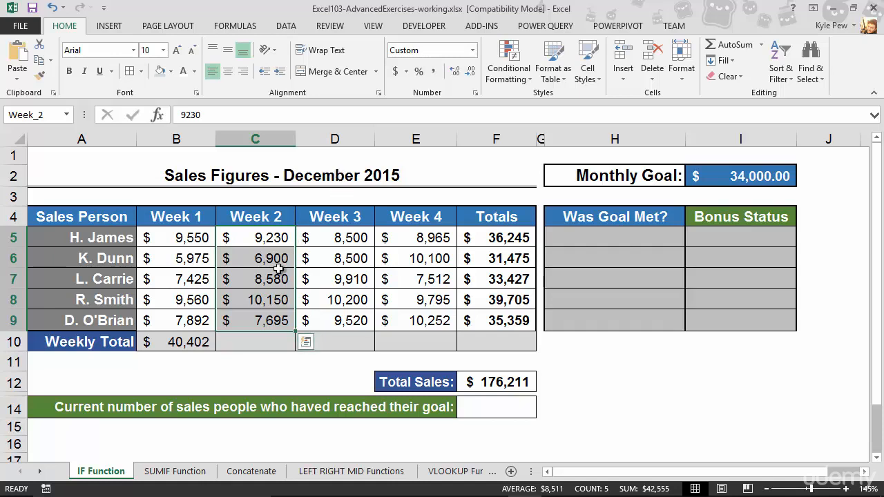
# - Total the Week 2 sales in cell C10 with the formula =sum(Week_2), using the named range
pyautogui.click(245, 339)
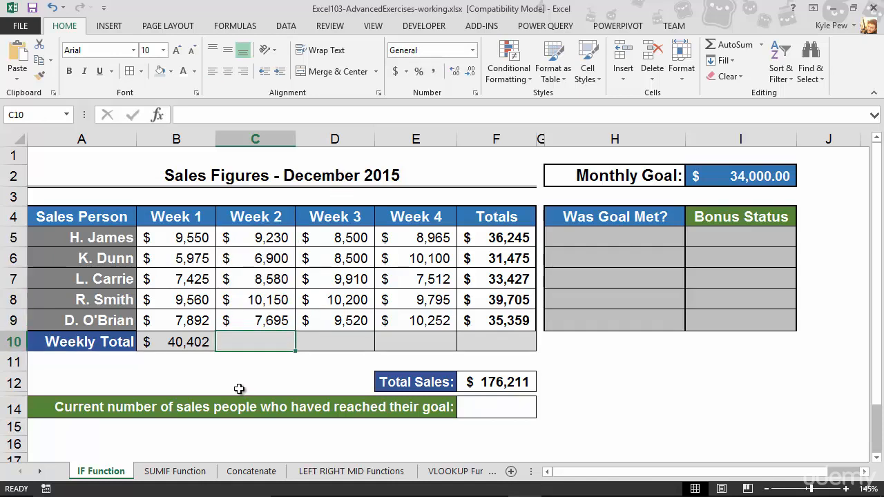
pyautogui.press('F2')
pyautogui.write('=s')
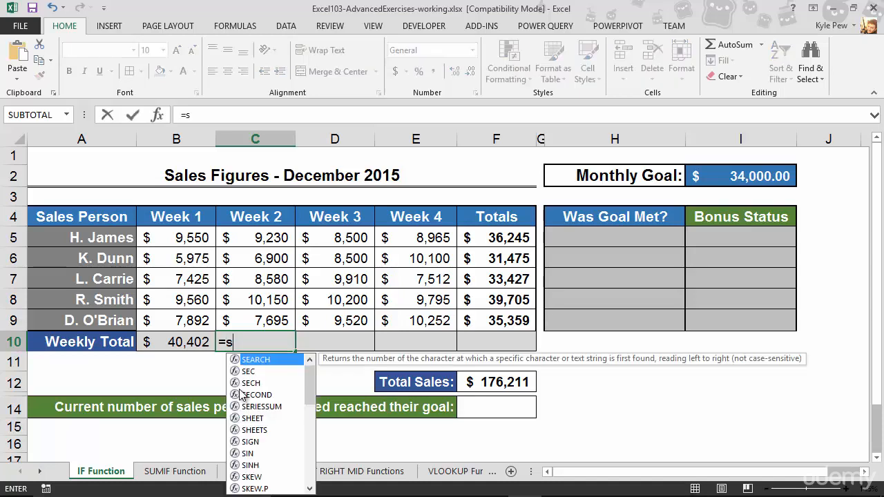
pyautogui.write('um(')
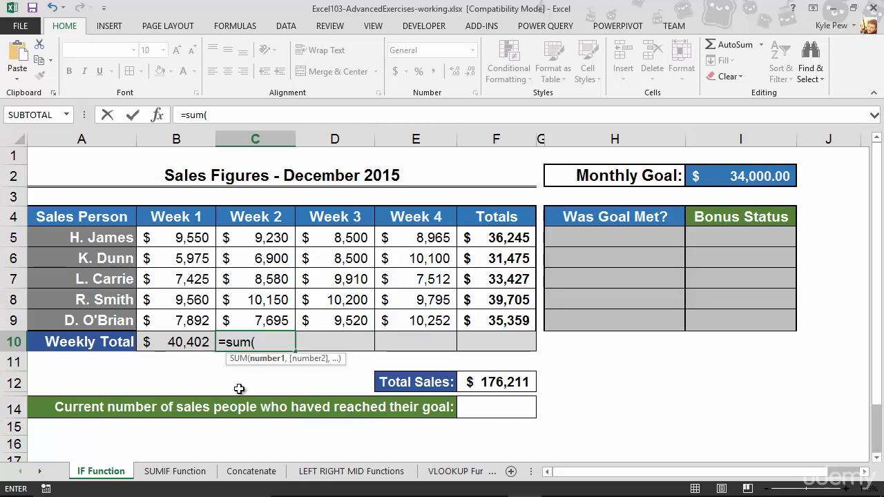
pyautogui.write('week')
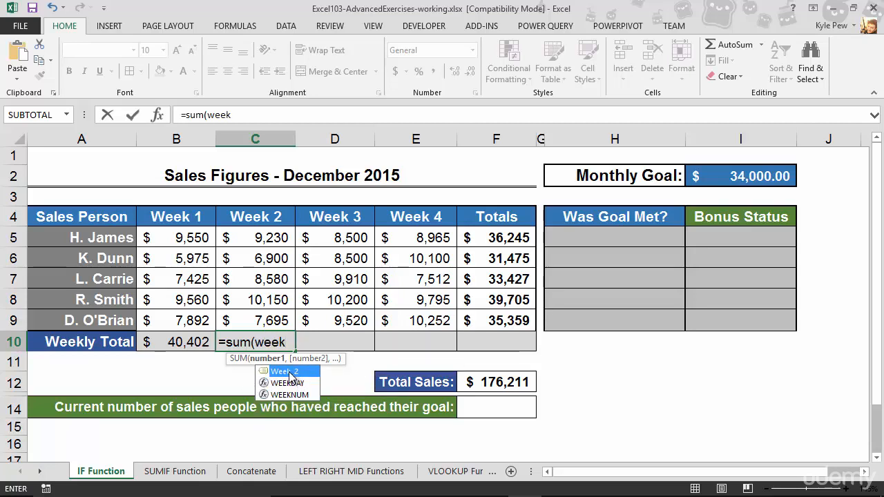
pyautogui.doubleClick(289, 376)
pyautogui.write(')')
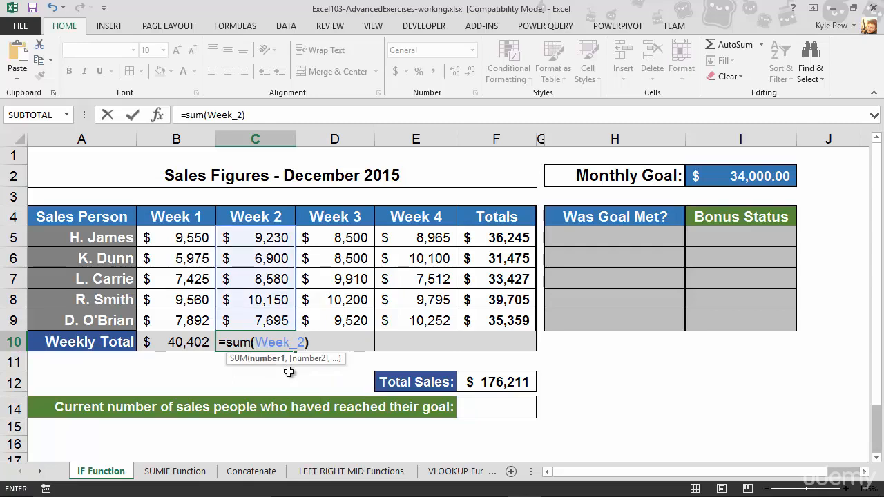
pyautogui.press('Return')
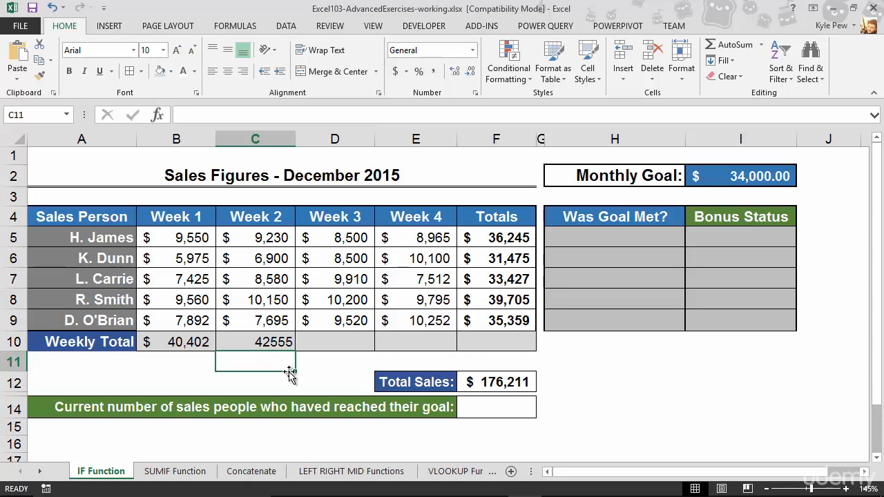
# - Name the Week 3 sales range D5:D9 as Week_3
pyautogui.moveTo(332, 241); pyautogui.dragTo(332, 319)
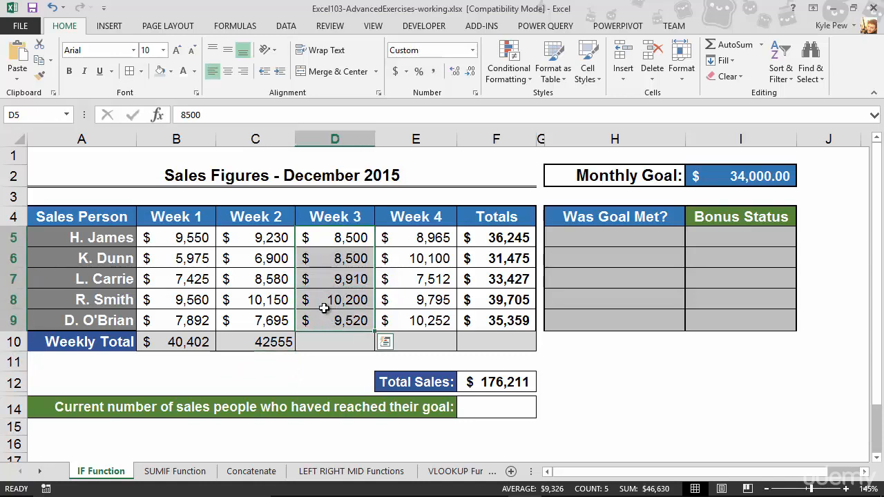
pyautogui.click(30, 112)
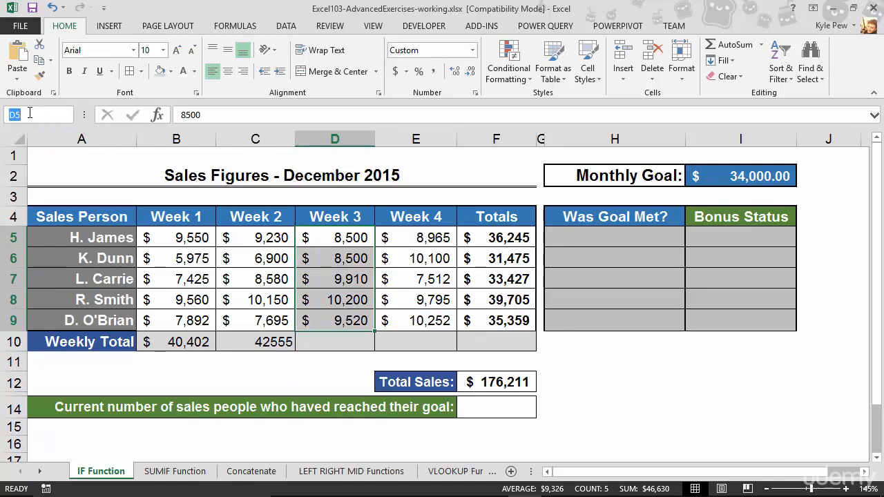
pyautogui.write('Week_3')
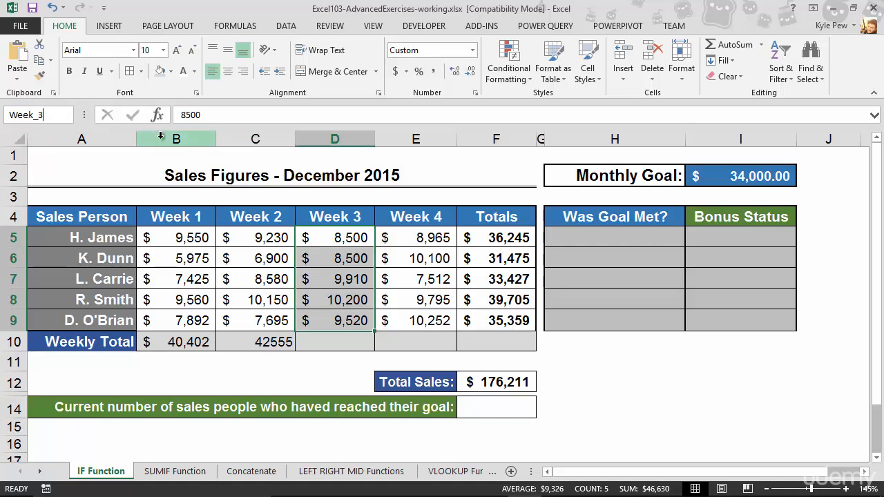
pyautogui.press('Return')
# - Total the Week 3 sales in cell D10 with the formula =sum(Week_3), using the named range
pyautogui.click(329, 342)
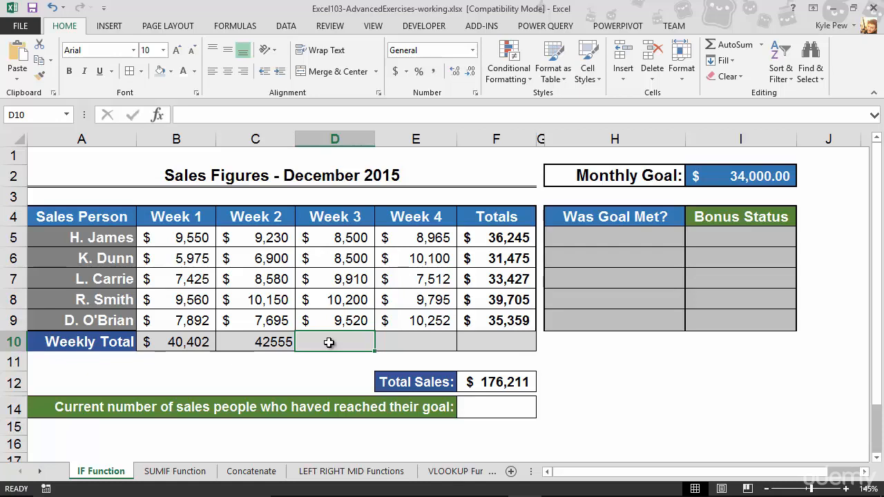
pyautogui.write('=sum(')
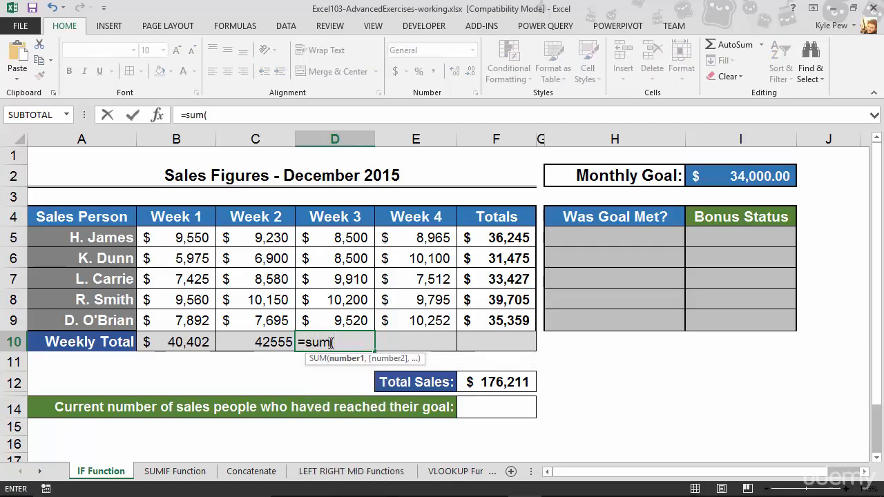
pyautogui.write('week')
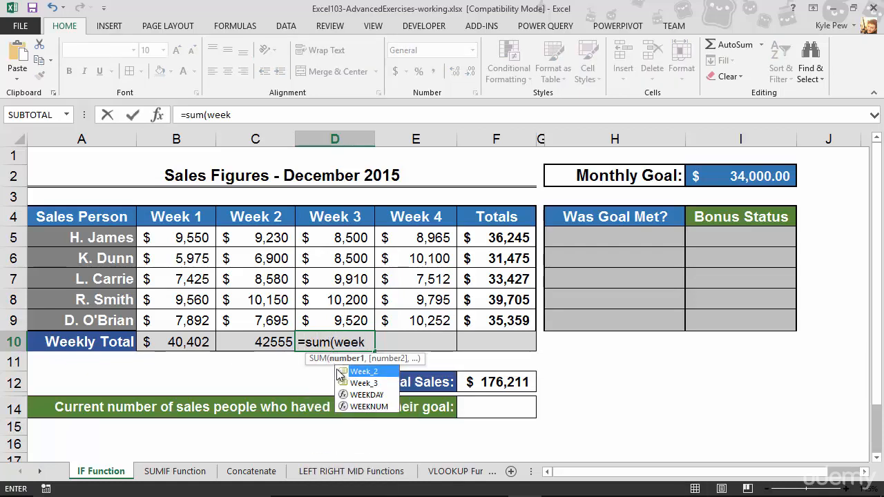
pyautogui.doubleClick(353, 383)
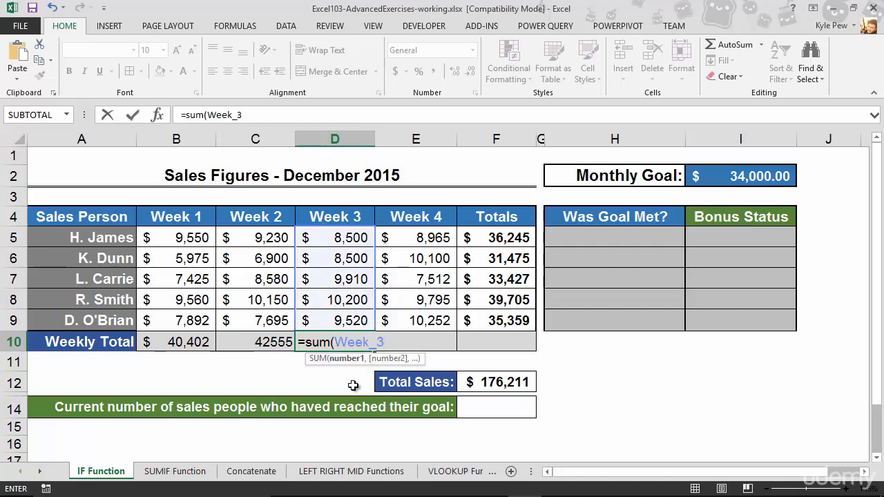
pyautogui.write(')')
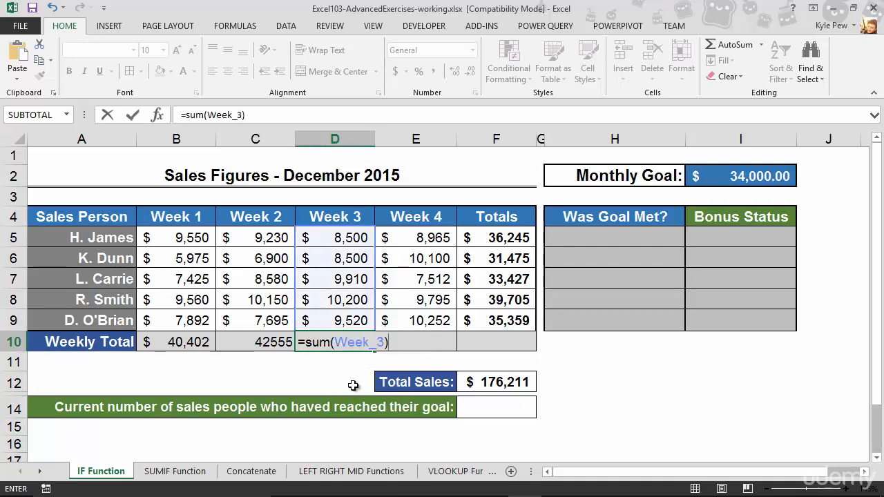
pyautogui.press('Return')
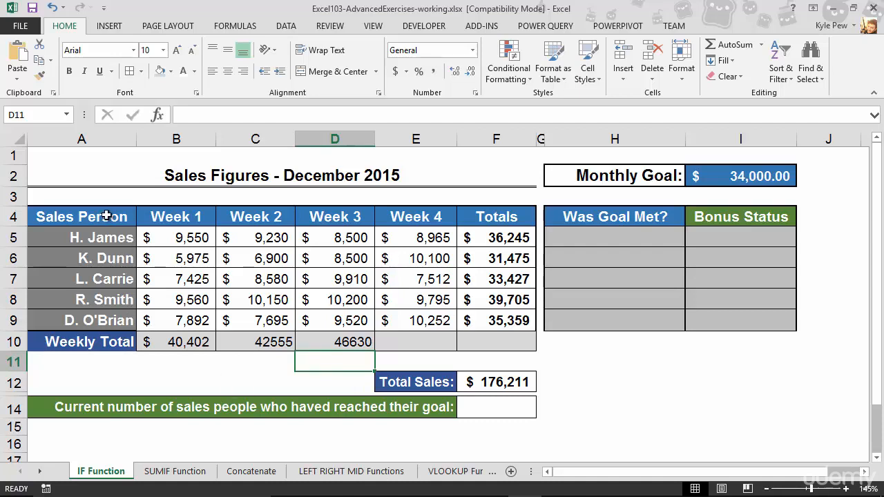
# - Go to the named range Week_2 from the list of defined names to check which cells it covers
pyautogui.click(67, 115)
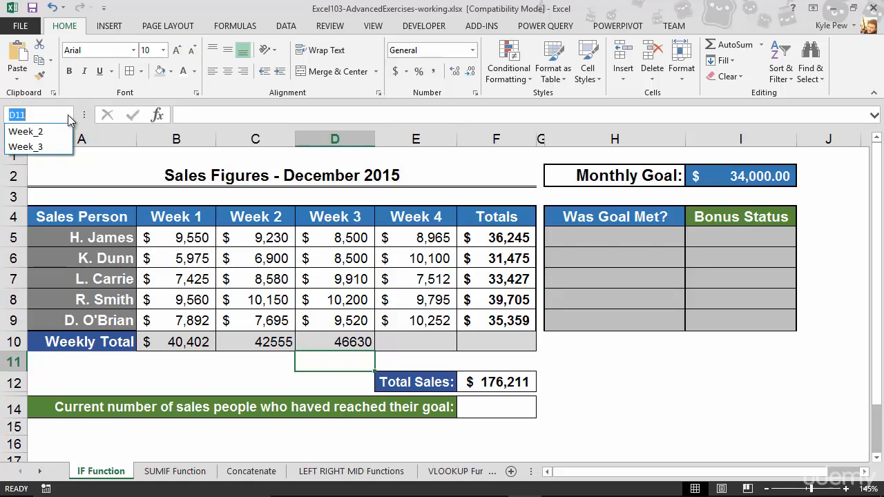
pyautogui.click(54, 133)
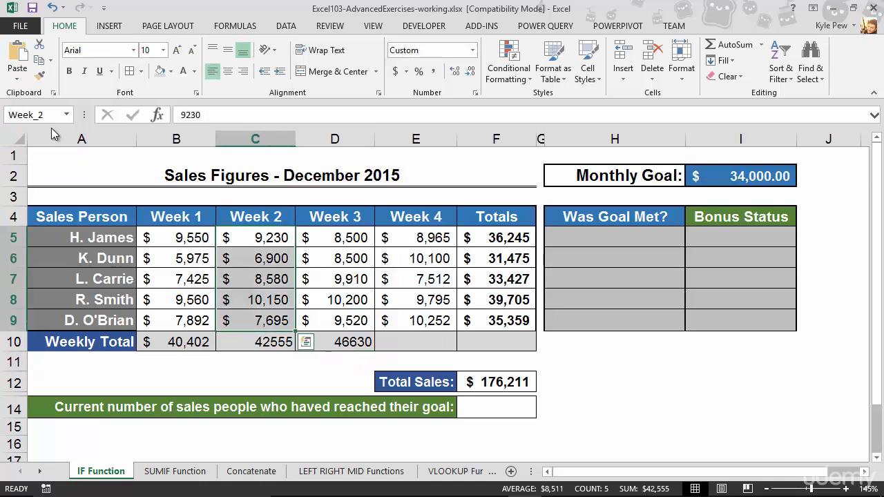